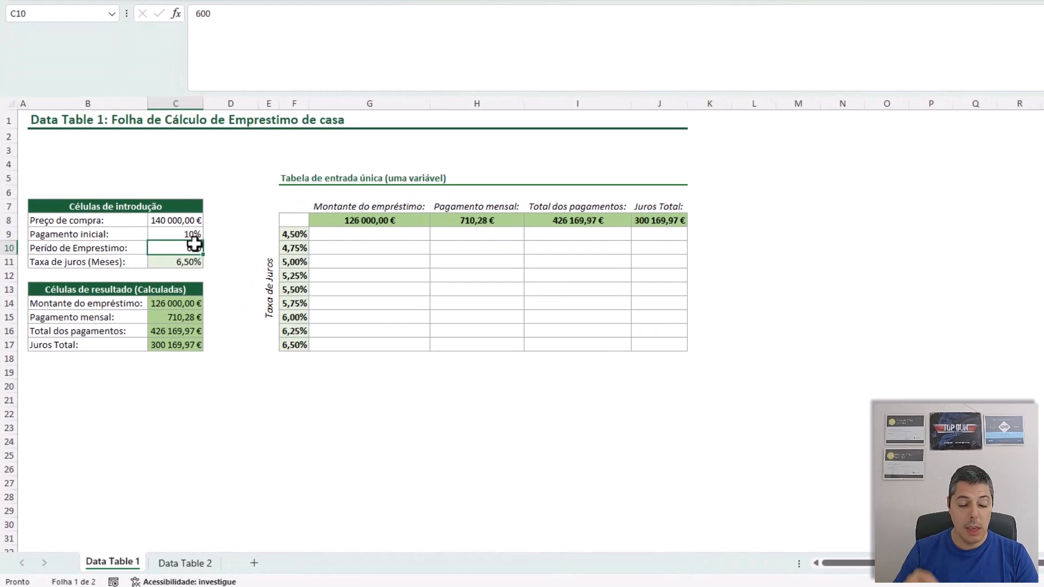
Set the loan's interest rate in C11 to 5,25%.
key(Down)
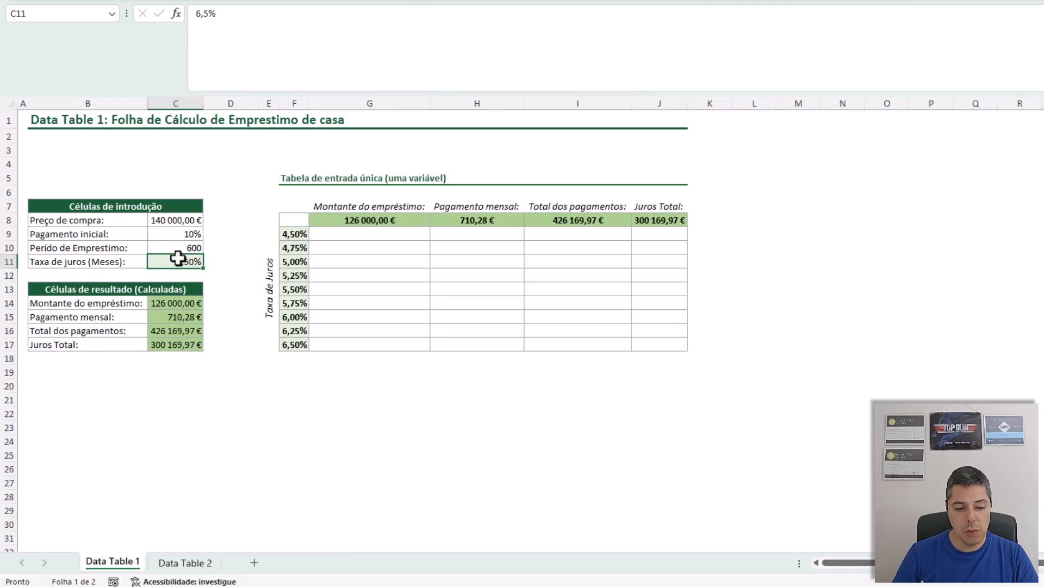
text(5,25)
key(Return)
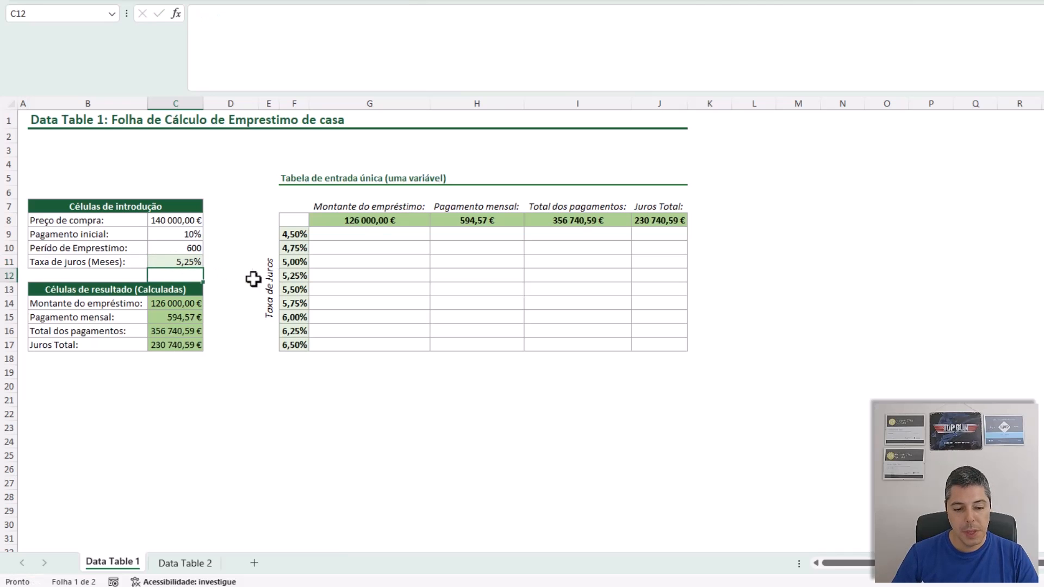
click(185, 261)
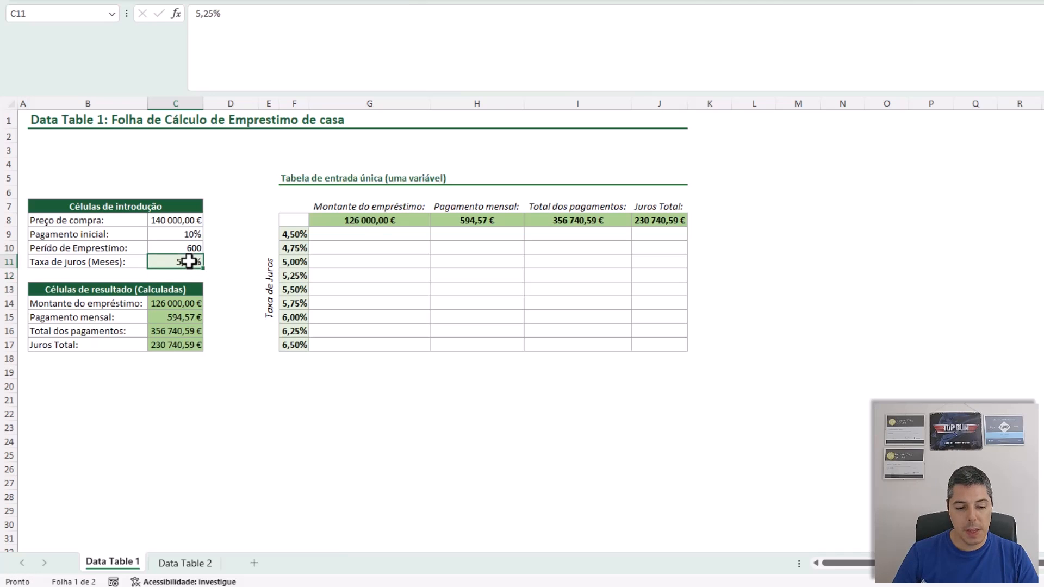
Review the loan input cells C8:C11 and the loan amount formula in C14.
click(164, 303)
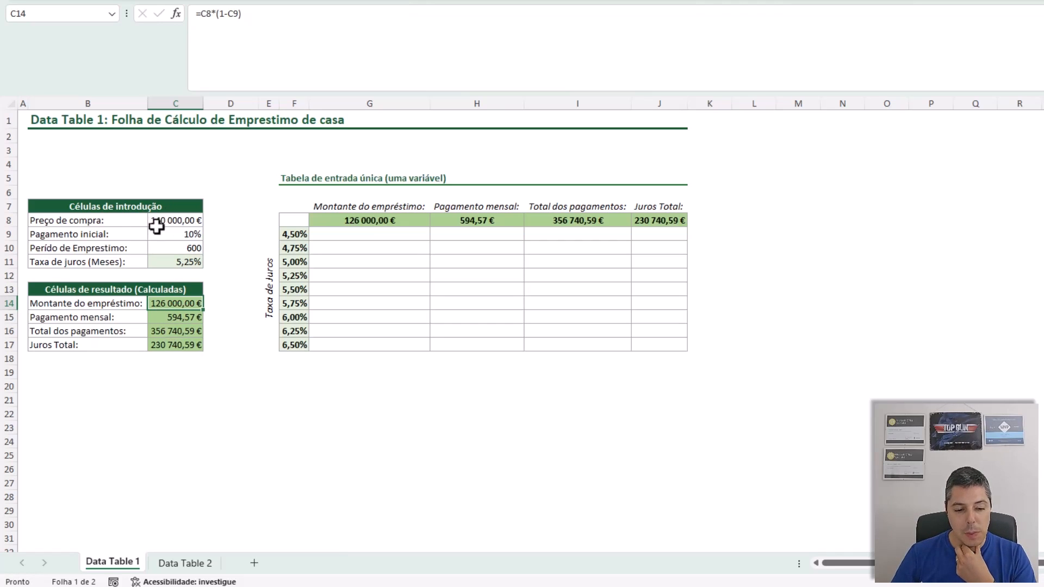
drag(173, 220, 170, 257)
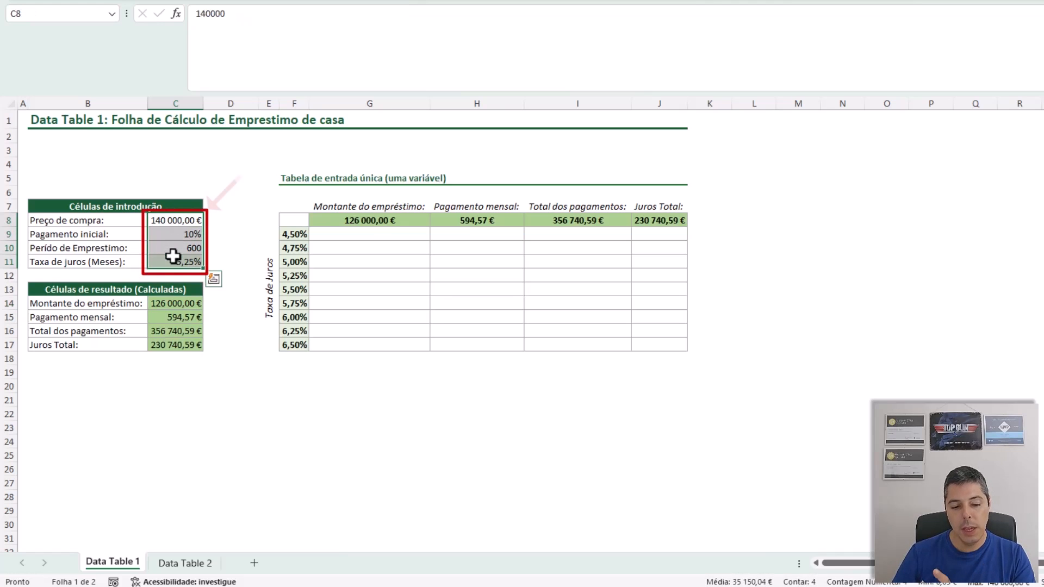
click(174, 263)
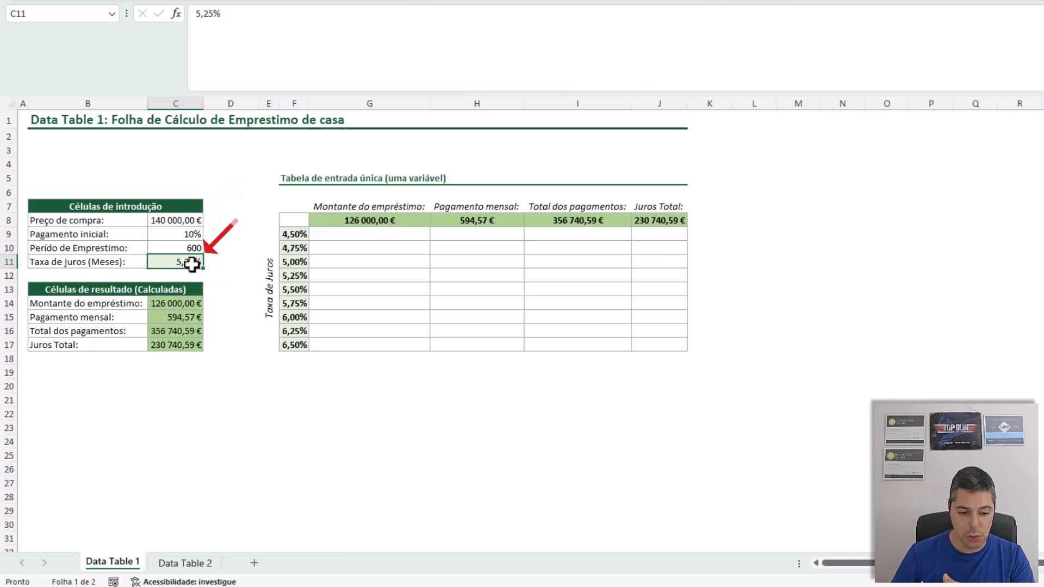
click(184, 303)
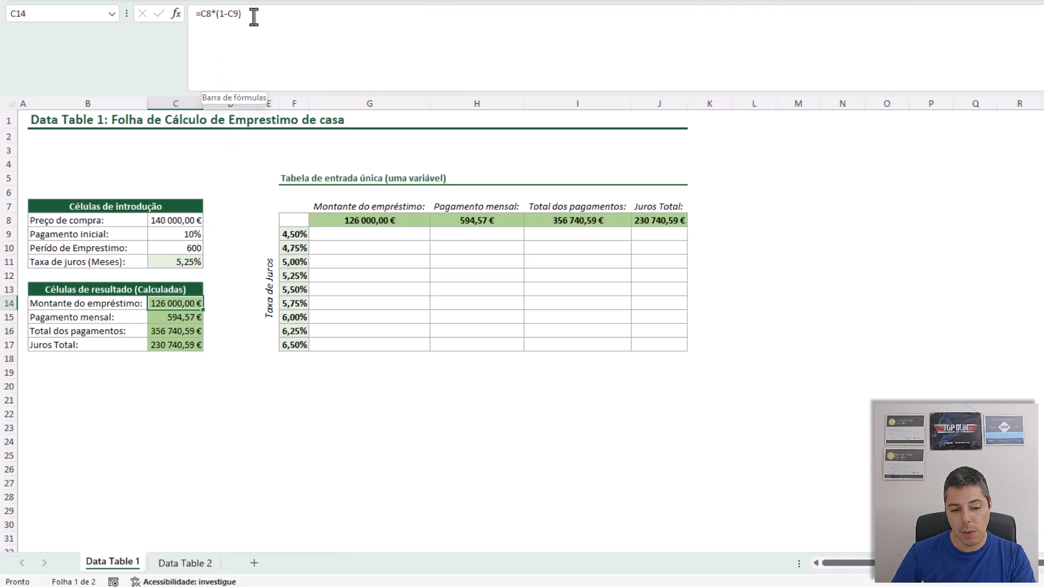
Inspect the monthly payment's PGTO formula in C15, going through its taxa, nper and va arguments without changing it.
key(Down)
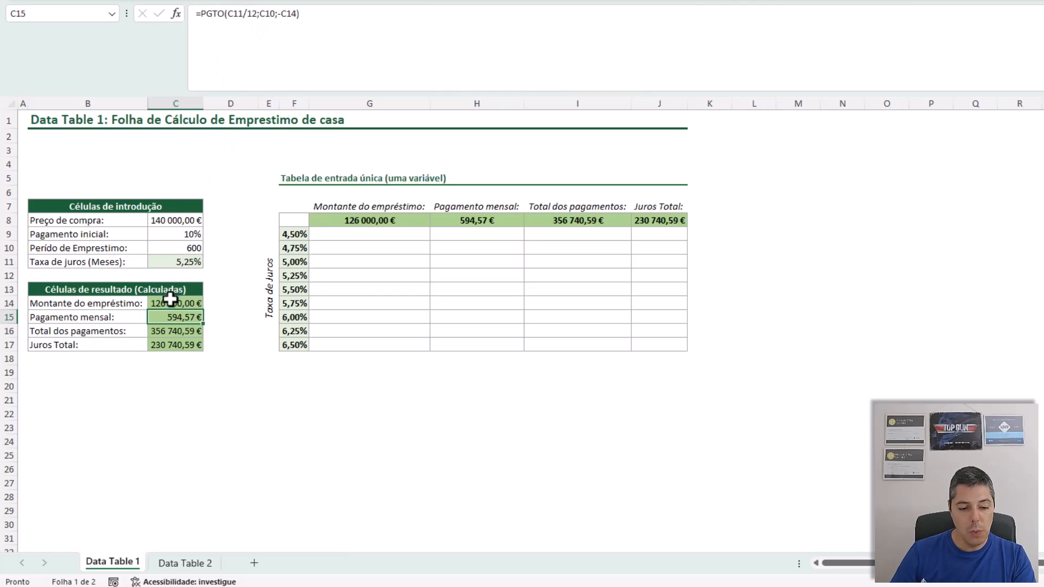
click(204, 13)
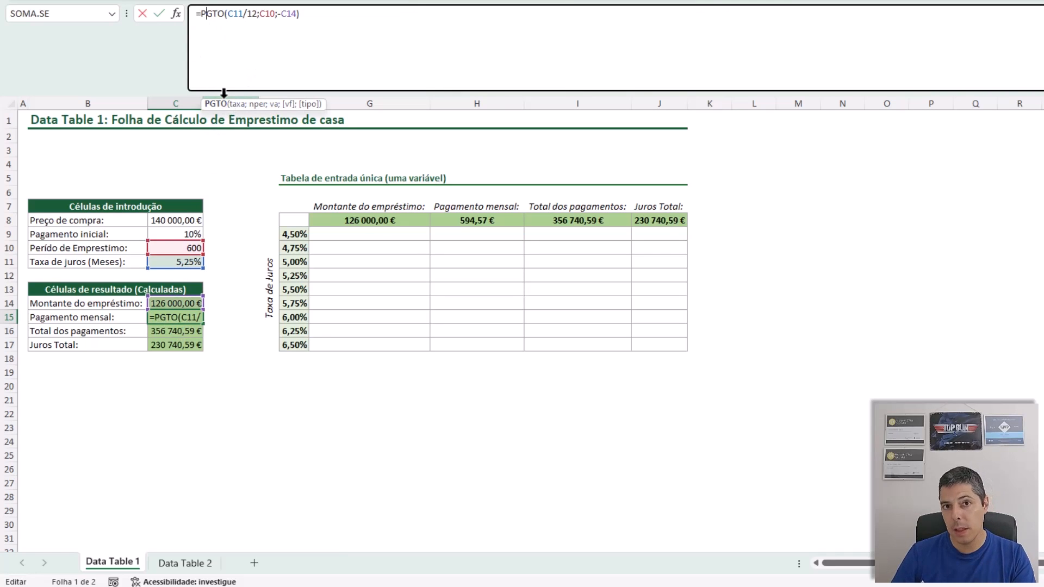
click(233, 13)
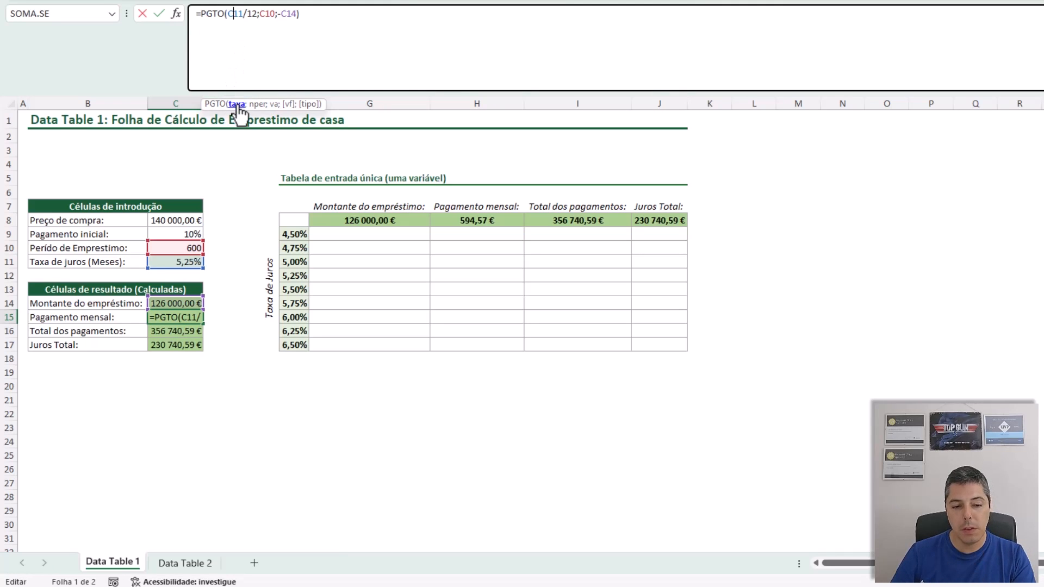
click(256, 104)
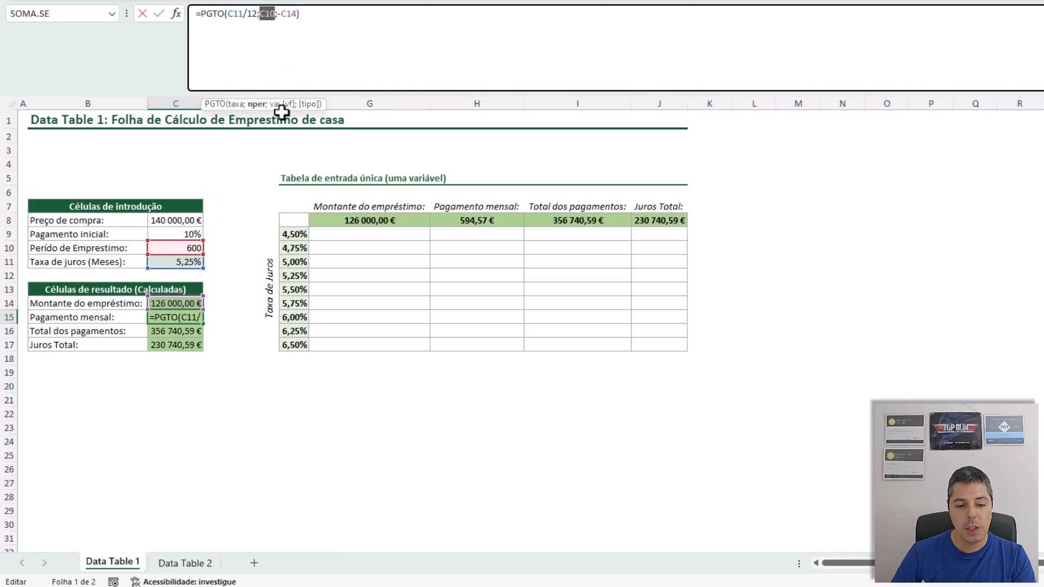
click(273, 105)
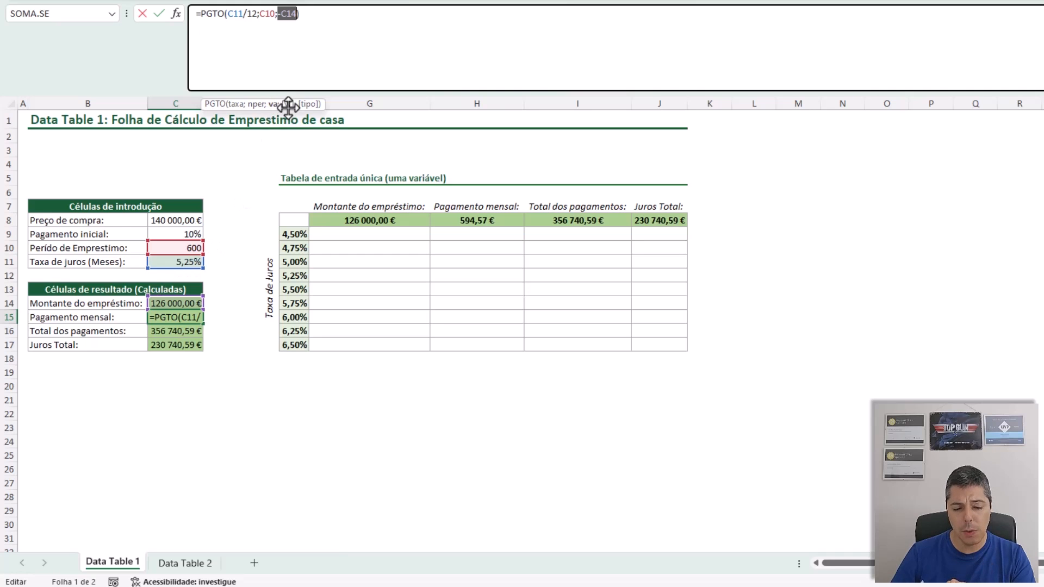
click(320, 18)
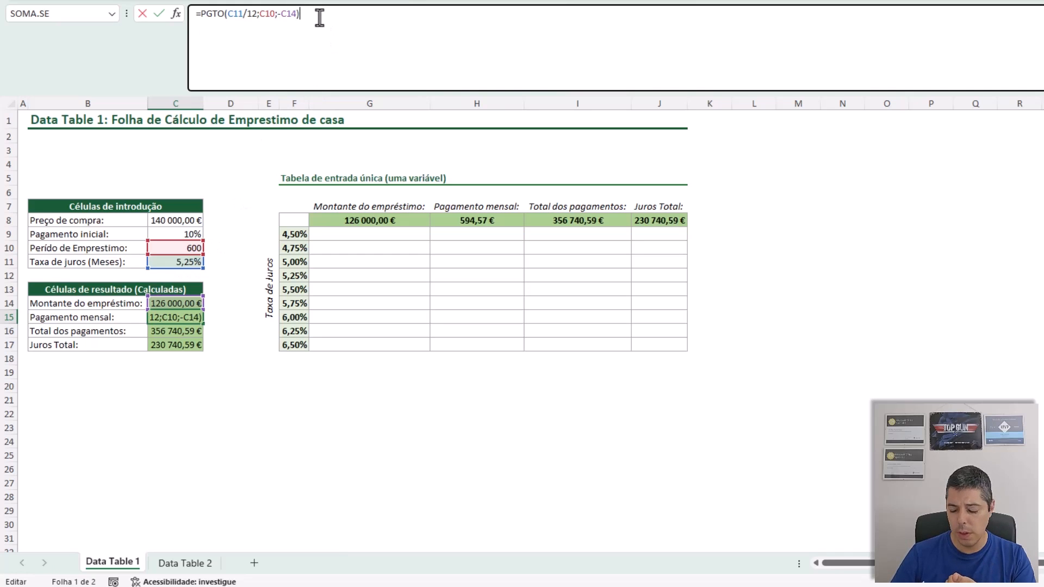
key(Return)
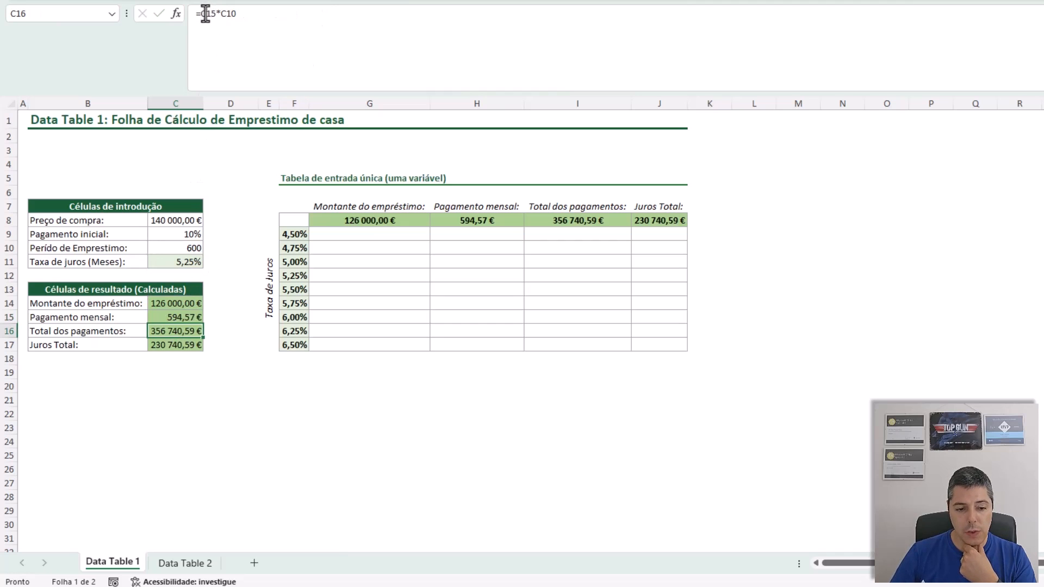
Check the formulas behind the total payments in C16 and the total interest in C17.
drag(205, 14, 248, 14)
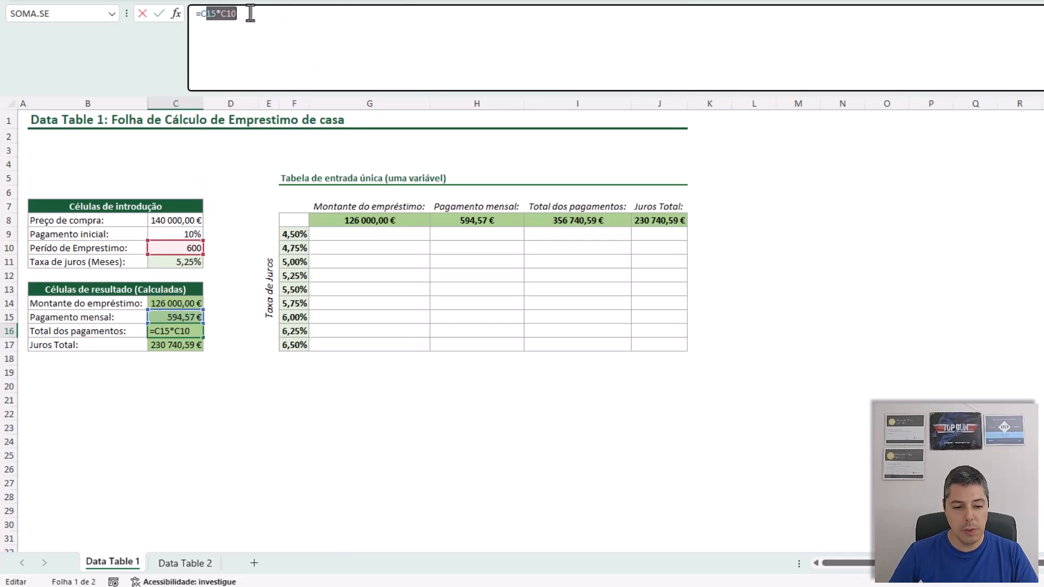
key(Escape)
click(175, 345)
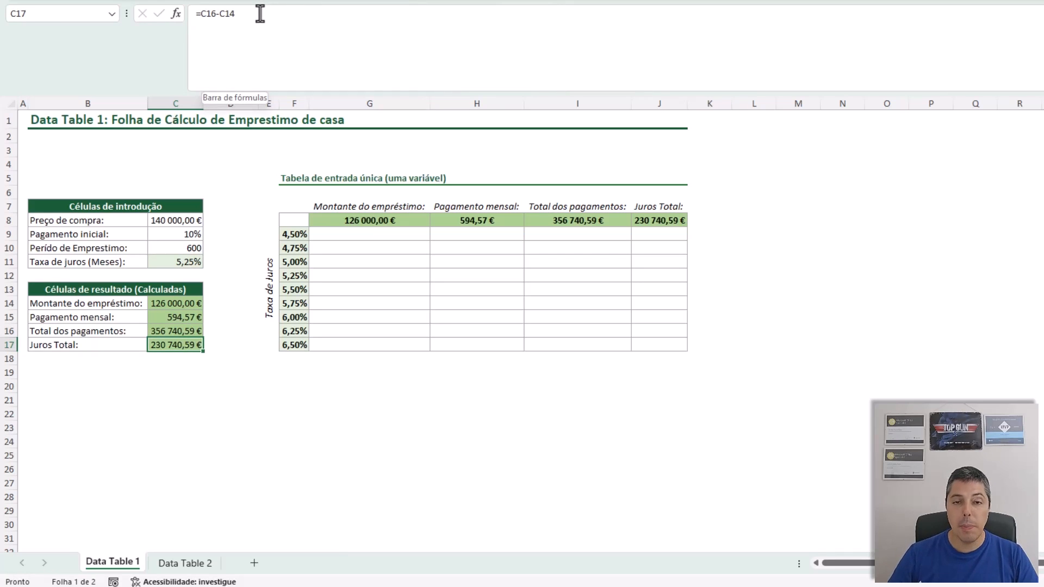
Set the interest rate in C11 to 4,75% and review the calculated results in C14:C17.
click(191, 262)
text(4,75%)
key(Return)
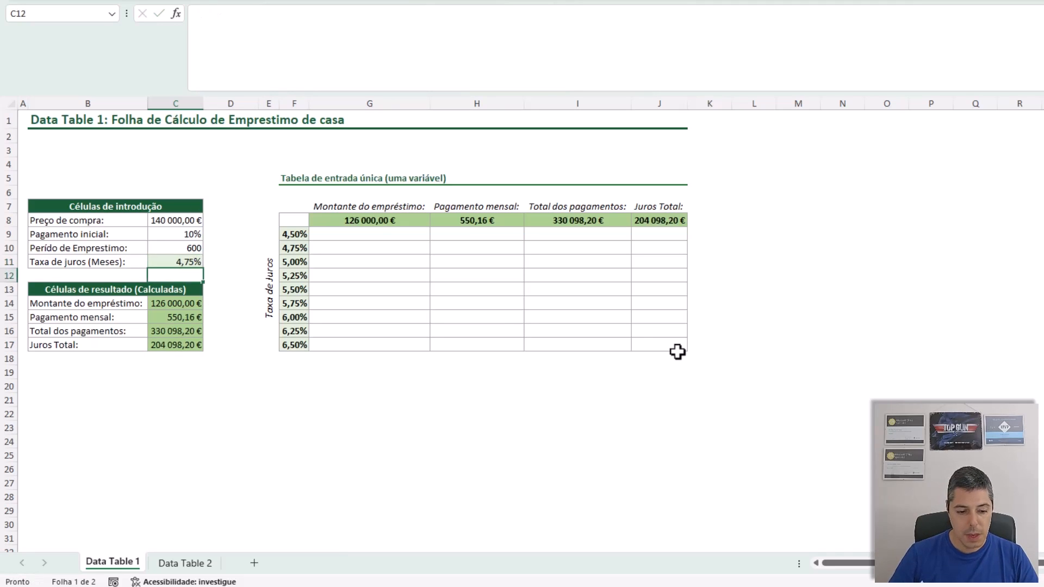
drag(174, 317, 179, 344)
click(178, 304)
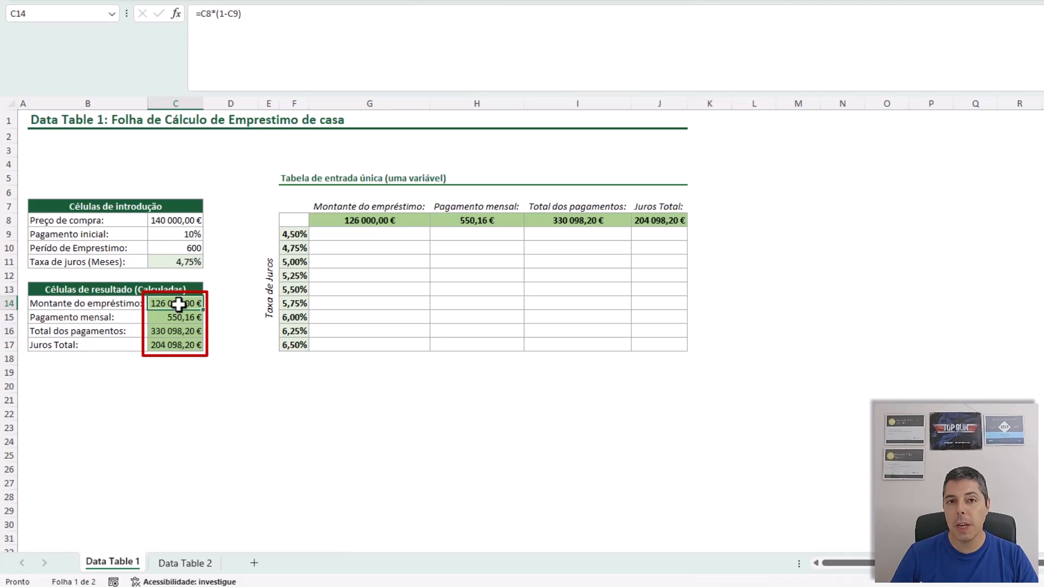
Examine the interest rate input, the rates listed in column F and the header references to the results in G8 and H8.
click(186, 262)
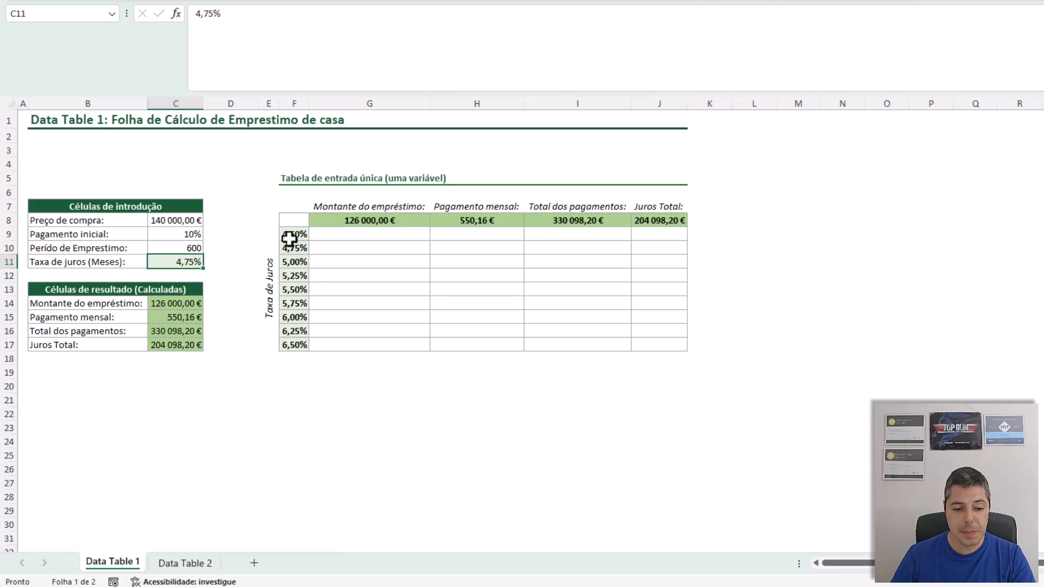
mouse_move(289, 232)
mouse_down()
mouse_move(299, 275)
mouse_move(289, 443)
mouse_up()
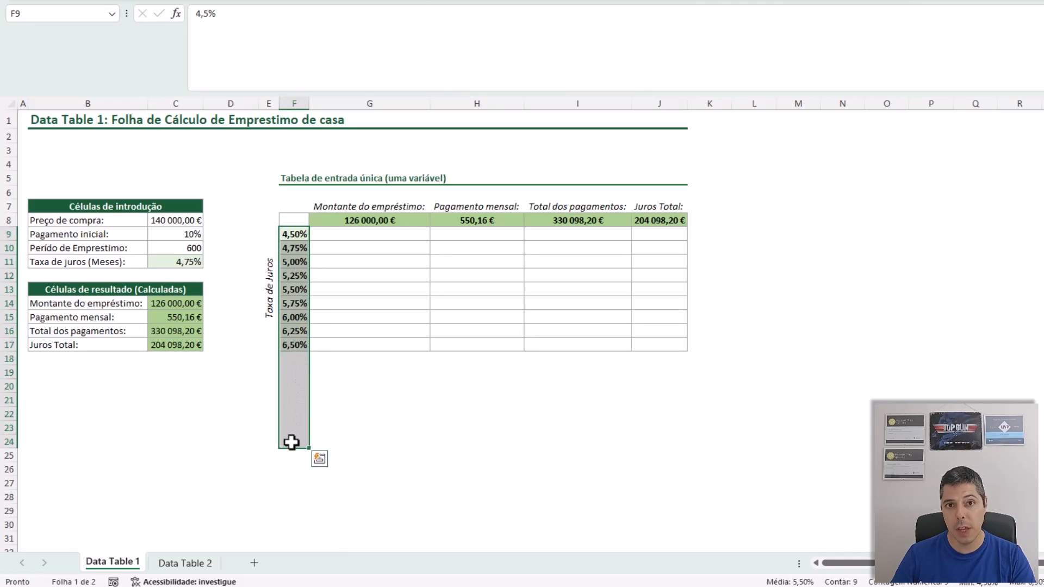
click(349, 218)
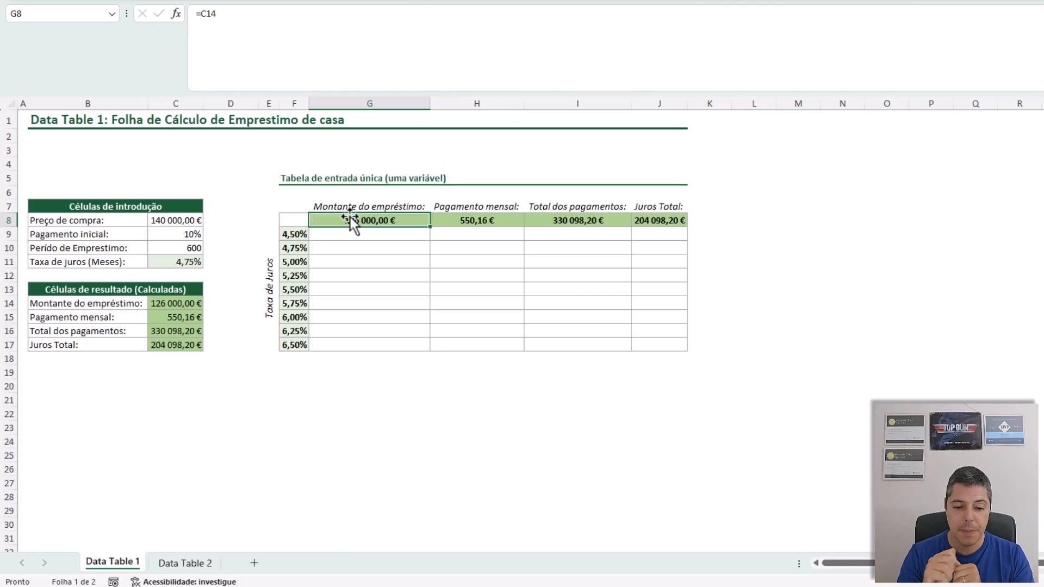
click(471, 224)
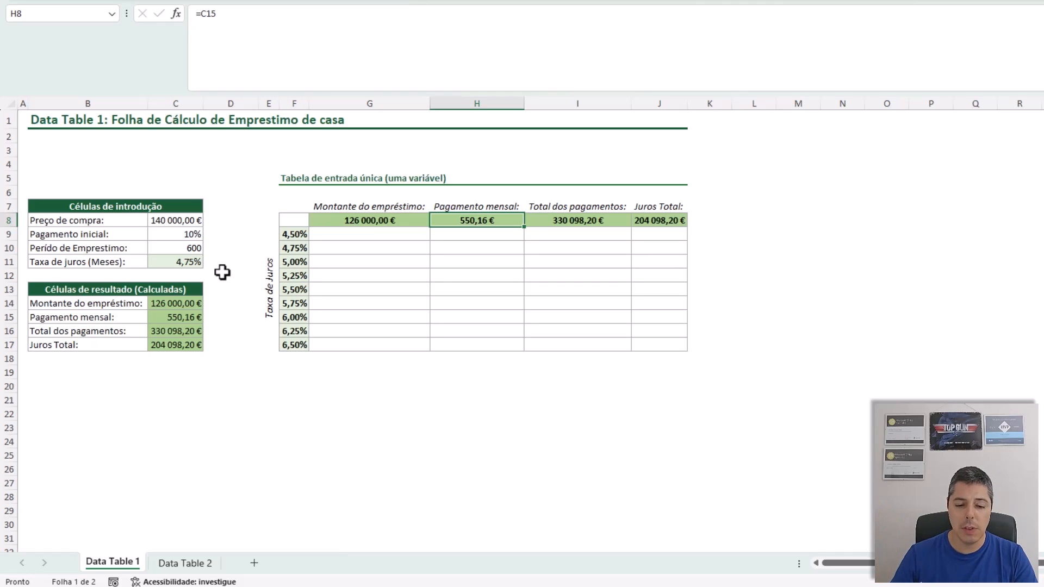
Create a one-variable Data Table over F8:J17 with C11 as the column input cell, leaving the row input cell empty.
drag(341, 237, 650, 340)
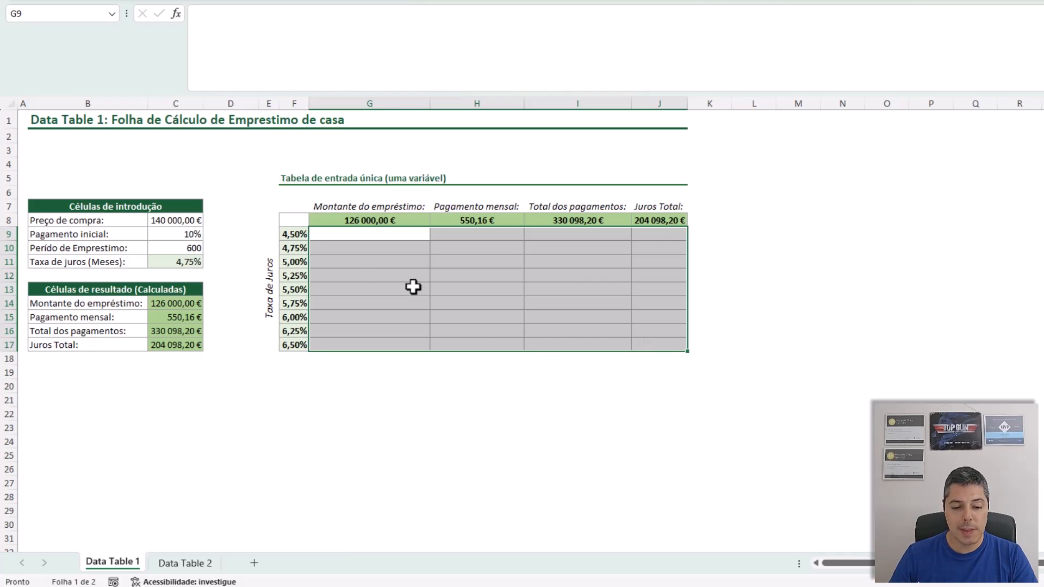
click(292, 222)
drag(292, 222, 658, 340)
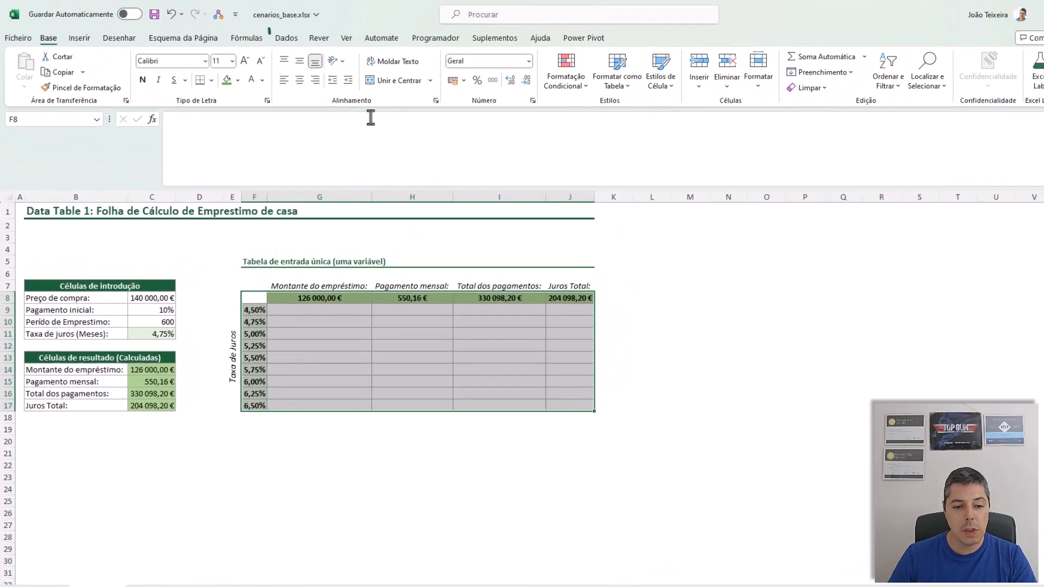
click(280, 42)
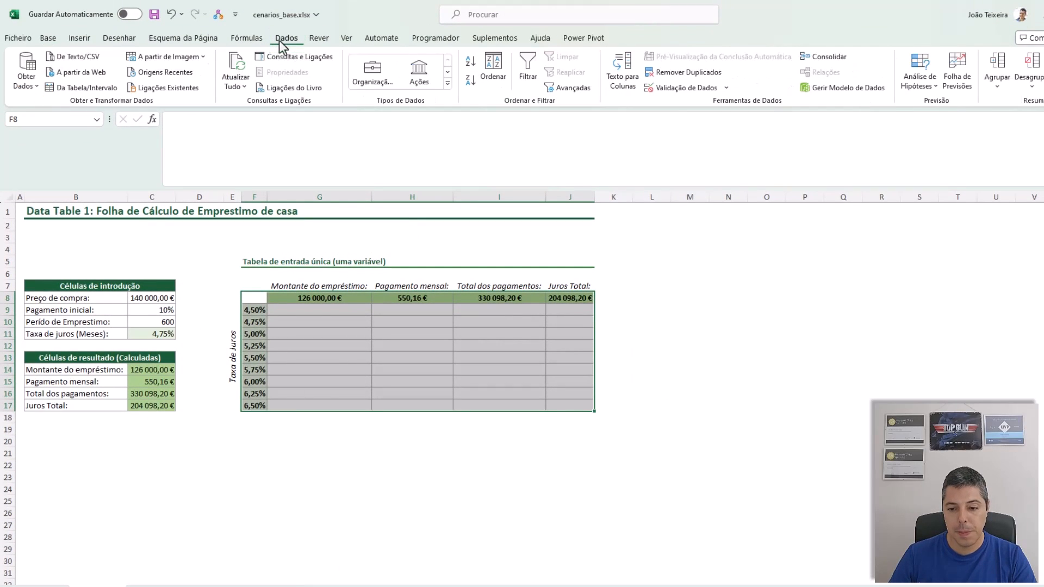
click(907, 88)
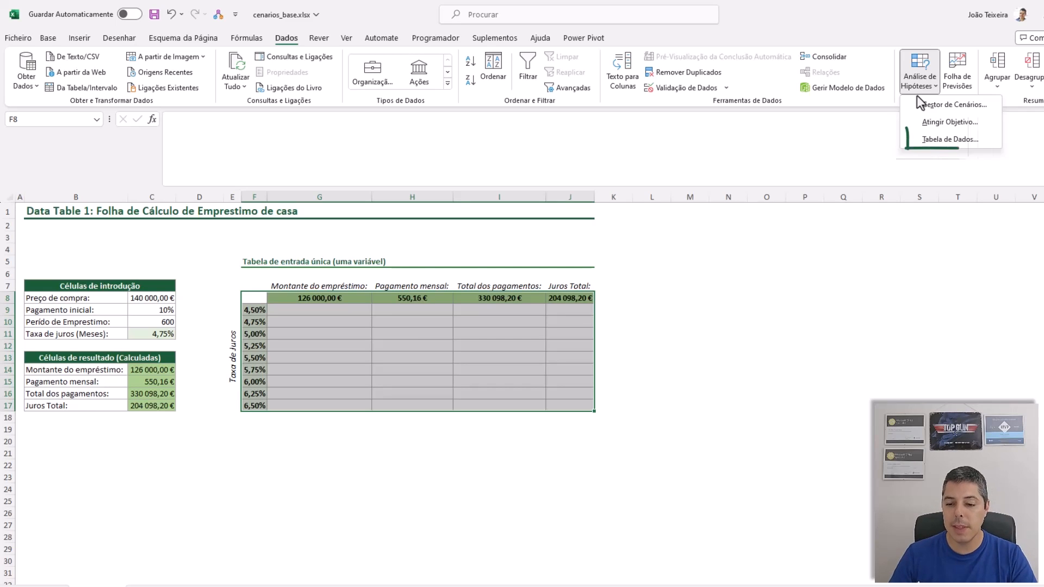
click(945, 140)
drag(446, 330, 574, 226)
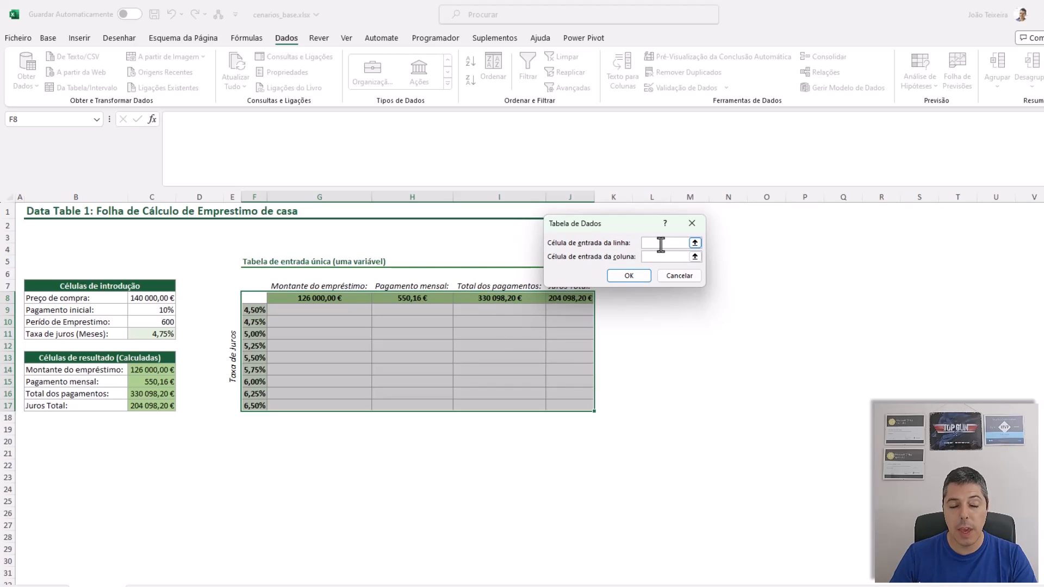
click(648, 255)
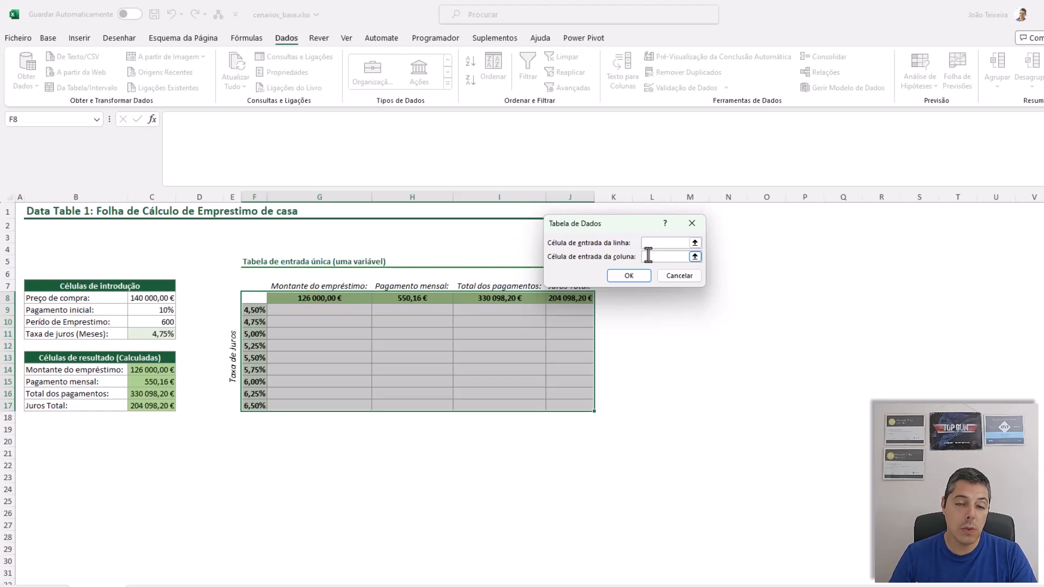
click(652, 244)
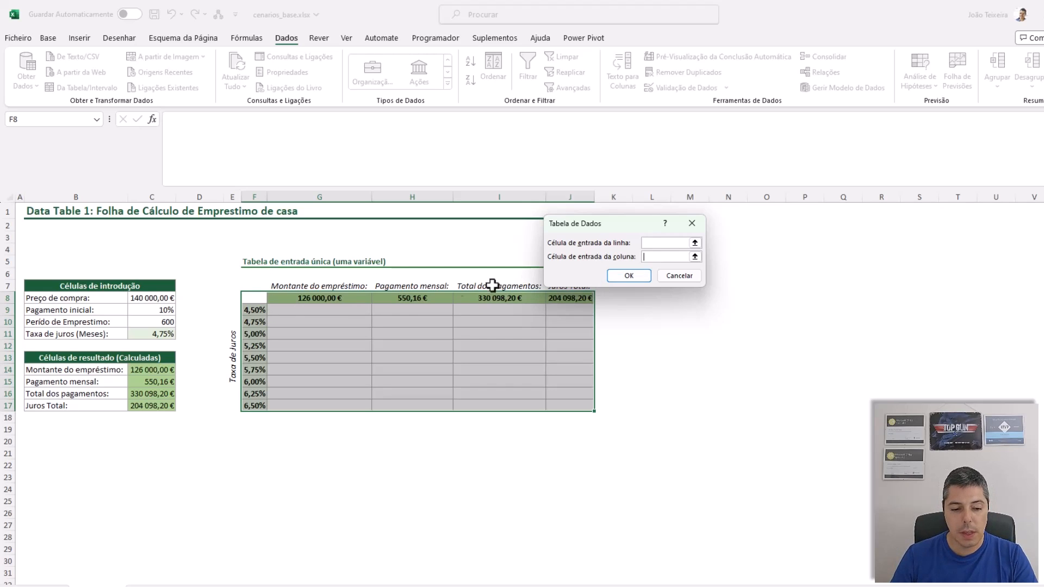
click(154, 333)
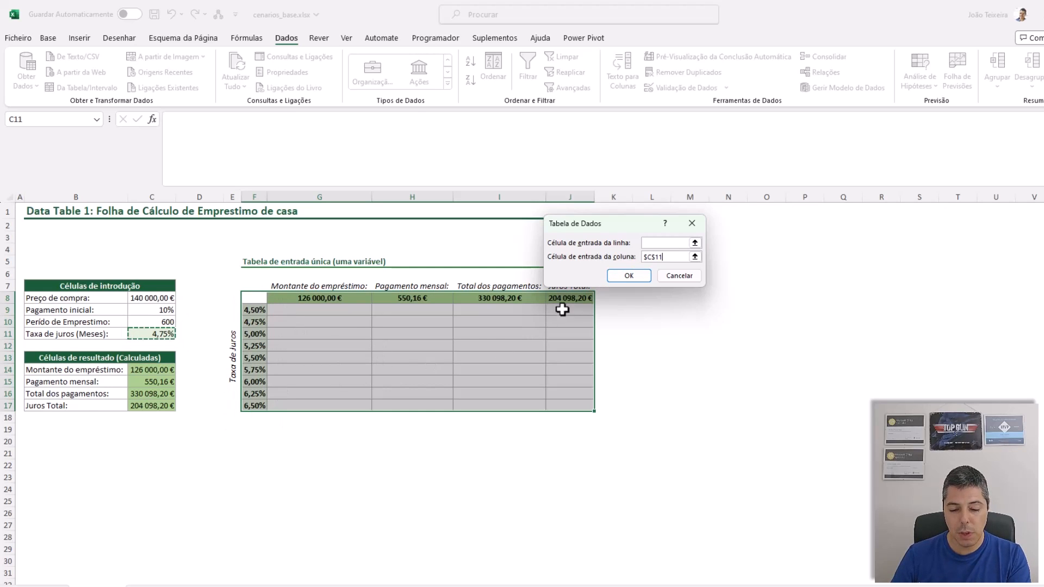
click(625, 277)
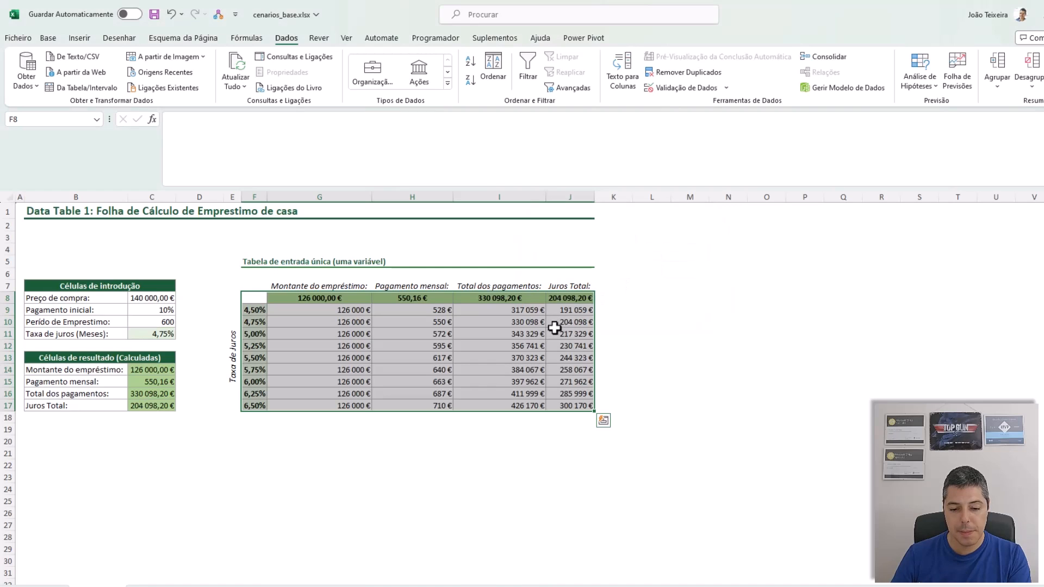
Review the table's monthly payment, total payments and total interest columns for each interest rate.
drag(408, 316, 430, 405)
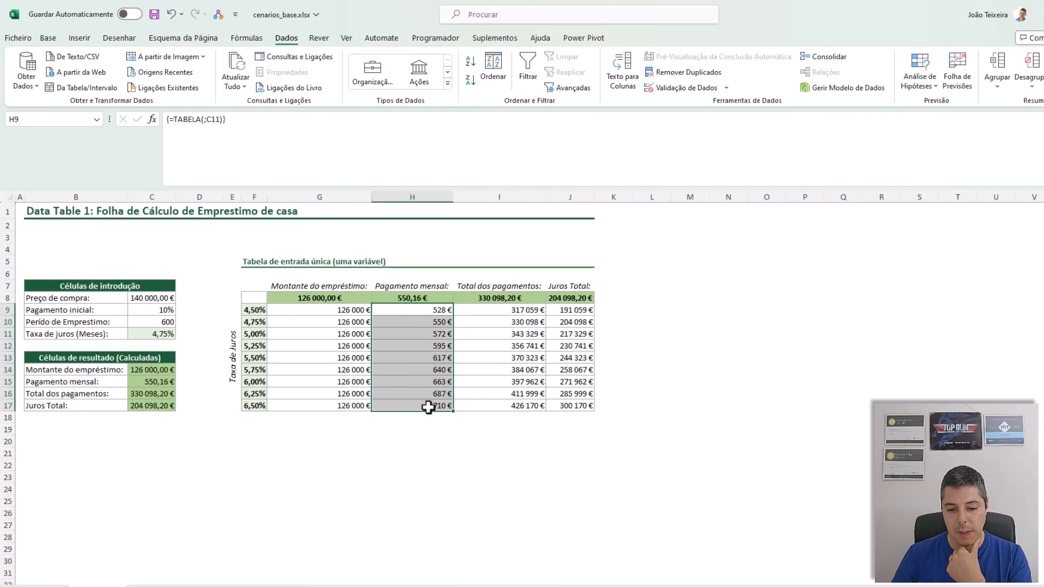
drag(506, 311, 502, 405)
drag(563, 312, 563, 406)
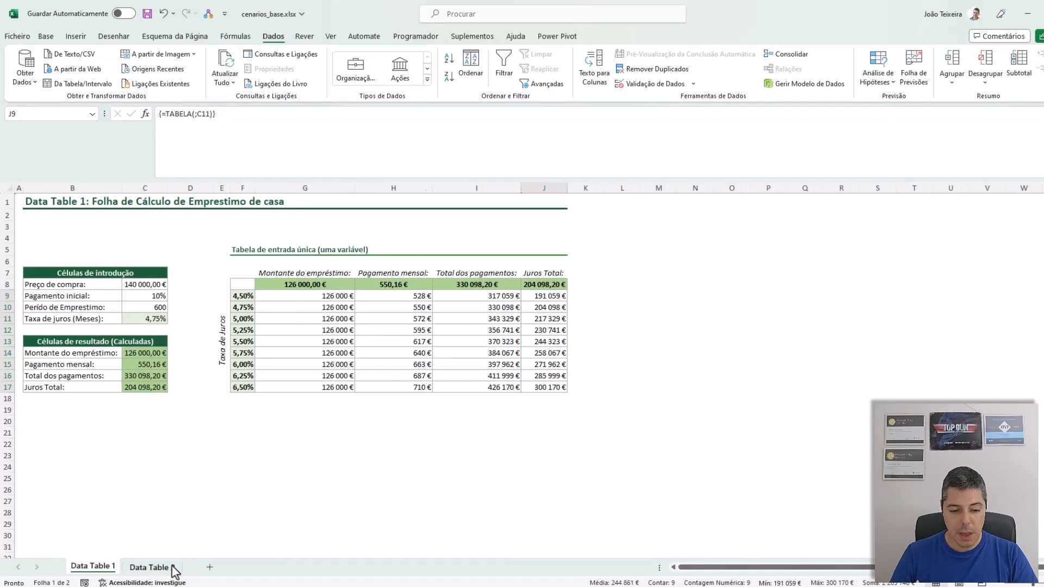
Go to the Data Table 2 sheet and review the direct mail parameters in B8:B13.
click(173, 568)
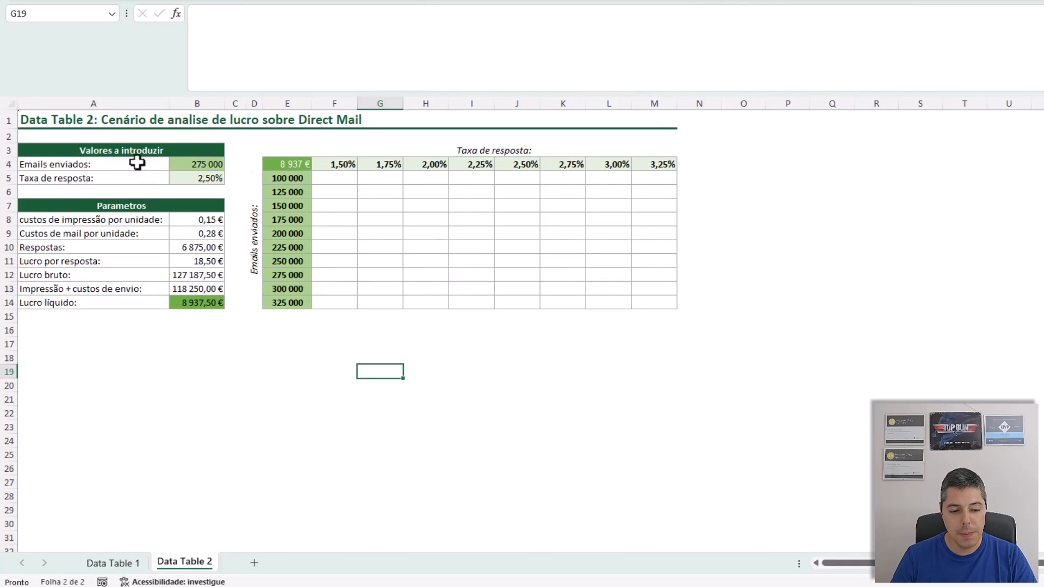
click(208, 220)
drag(208, 221, 202, 291)
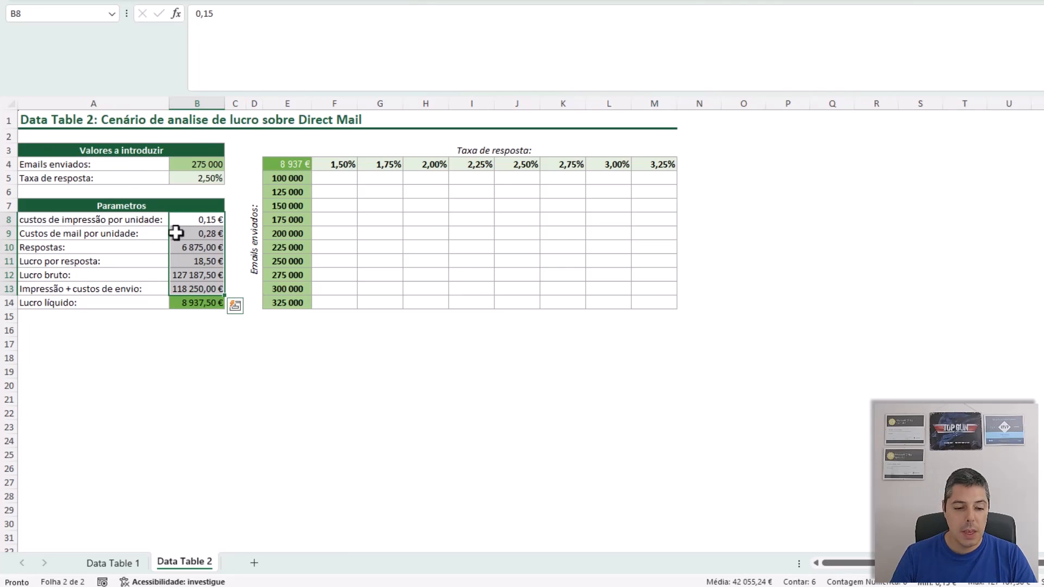
Compare the emails sent input in B4 with the quantities in column E, and the response rate in B5 with the rates across row 4.
click(195, 165)
drag(291, 181, 275, 420)
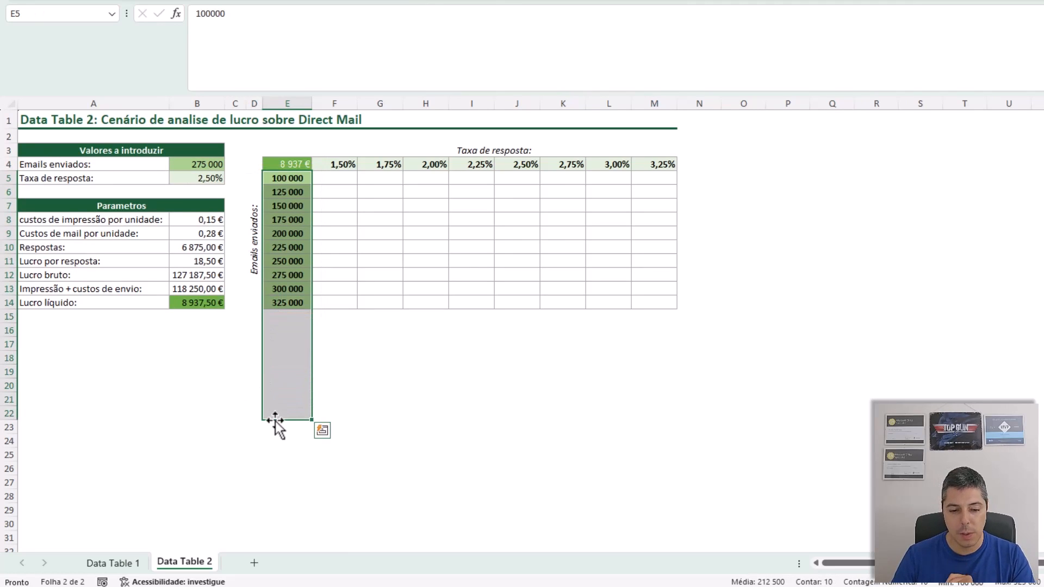
click(195, 178)
click(341, 163)
drag(342, 164, 952, 162)
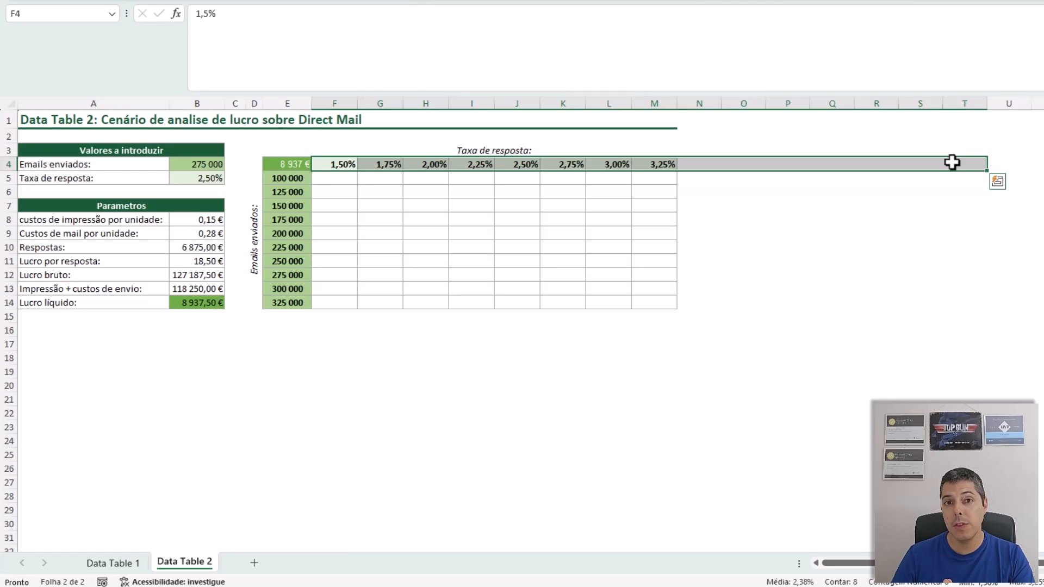
Trace the corner reference in E4 to the net profit in B14 and inspect the parameter formulas in B8:B14.
click(271, 169)
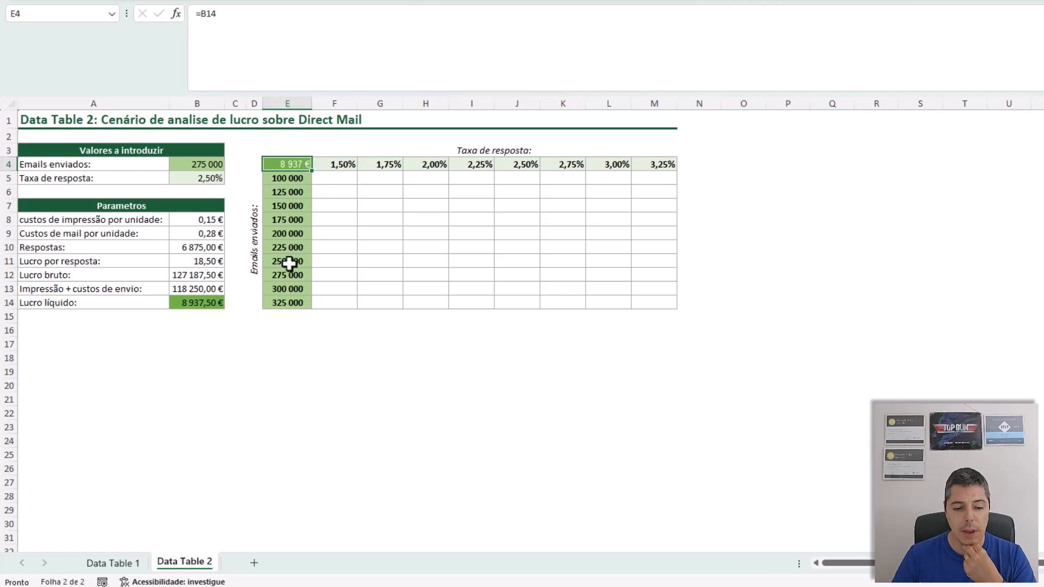
click(185, 303)
click(200, 219)
key(Down)
key(Down)
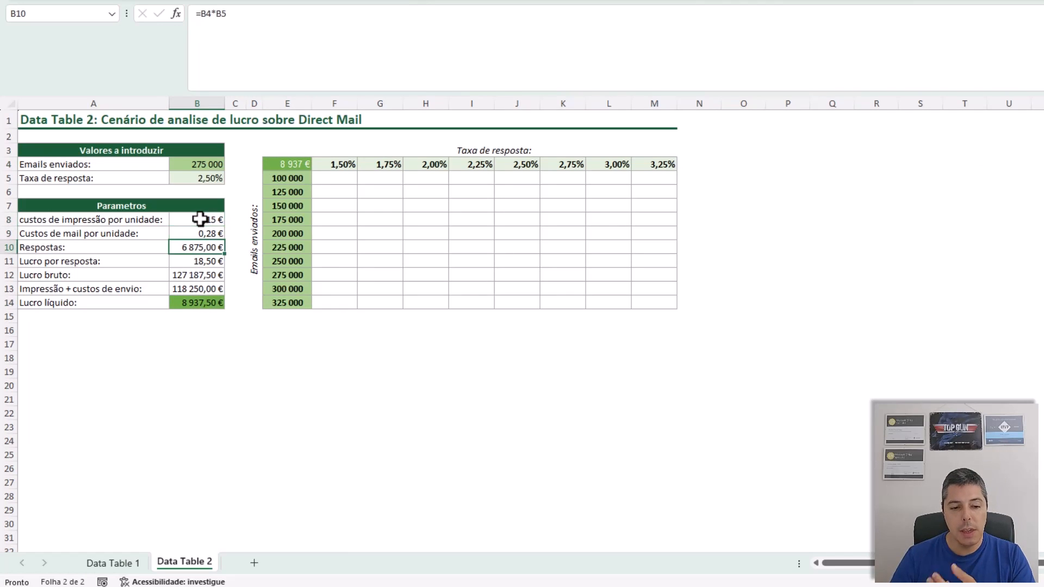
key(Down)
key(Down)
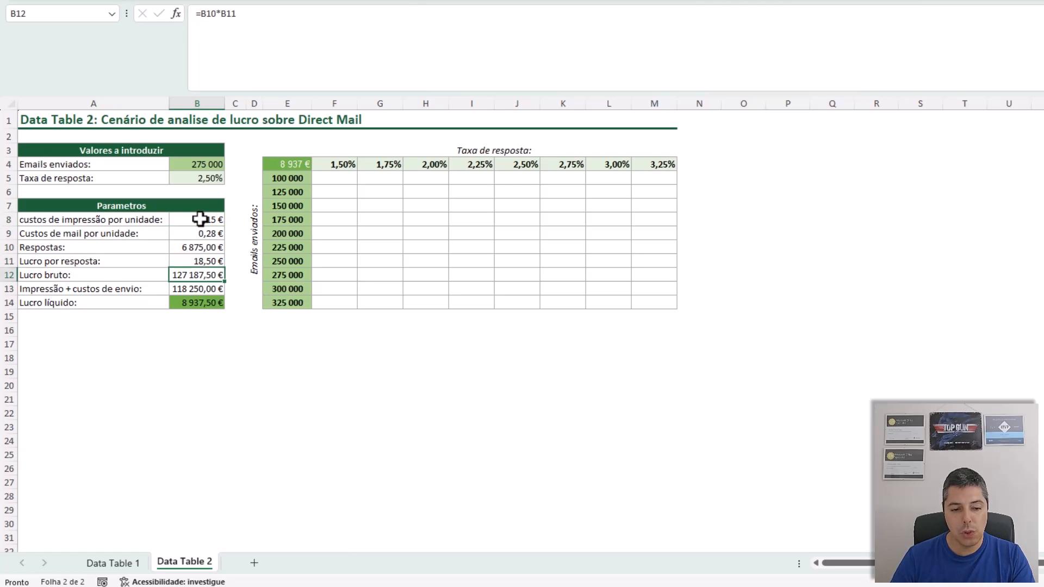
key(Down)
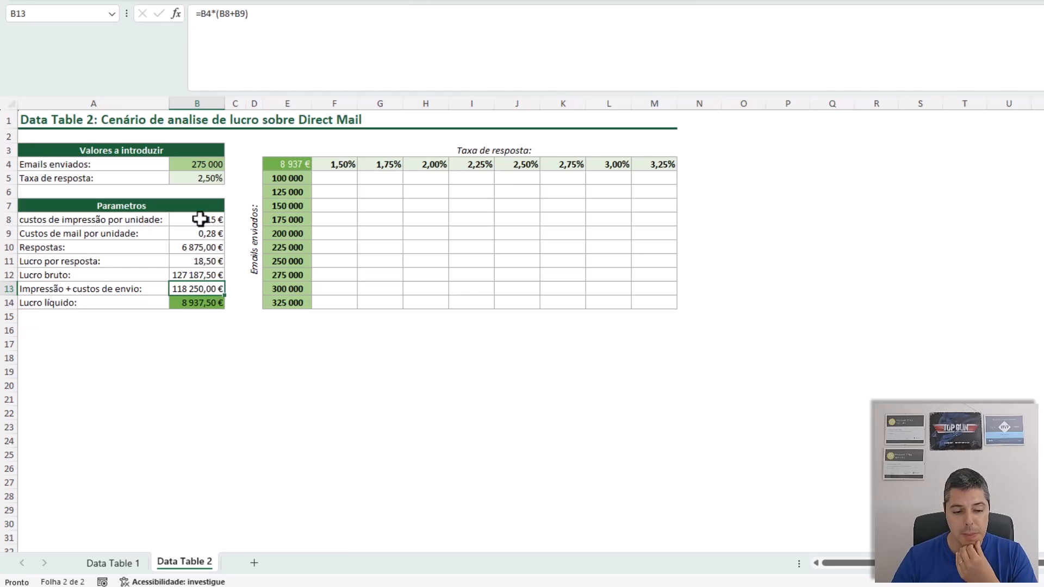
key(Down)
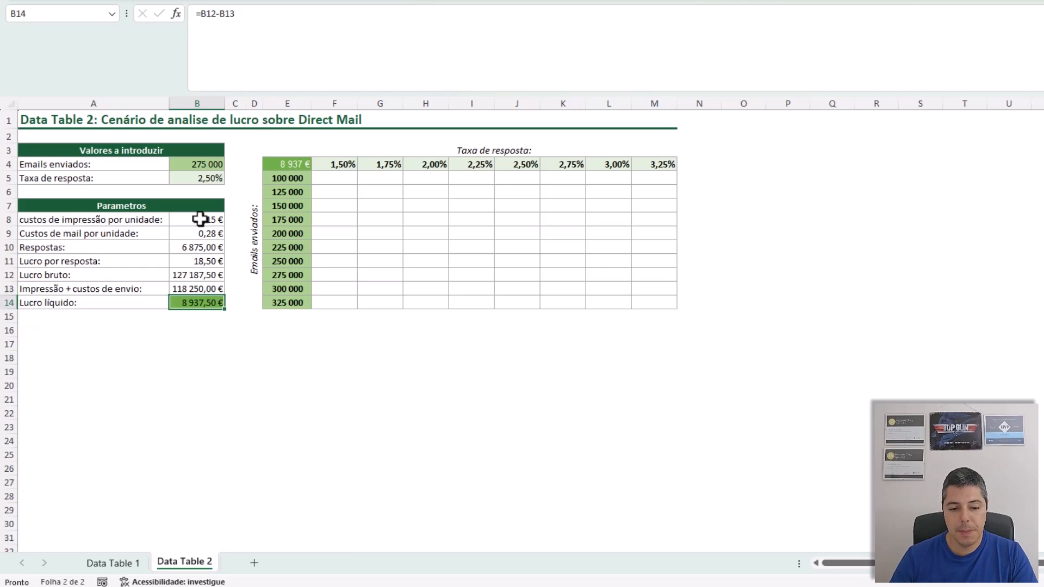
Recheck the table layout: email quantities in E5:E14, response rates in F4:M4 and the corner reference in E4.
drag(269, 177, 268, 303)
drag(325, 163, 648, 165)
click(289, 164)
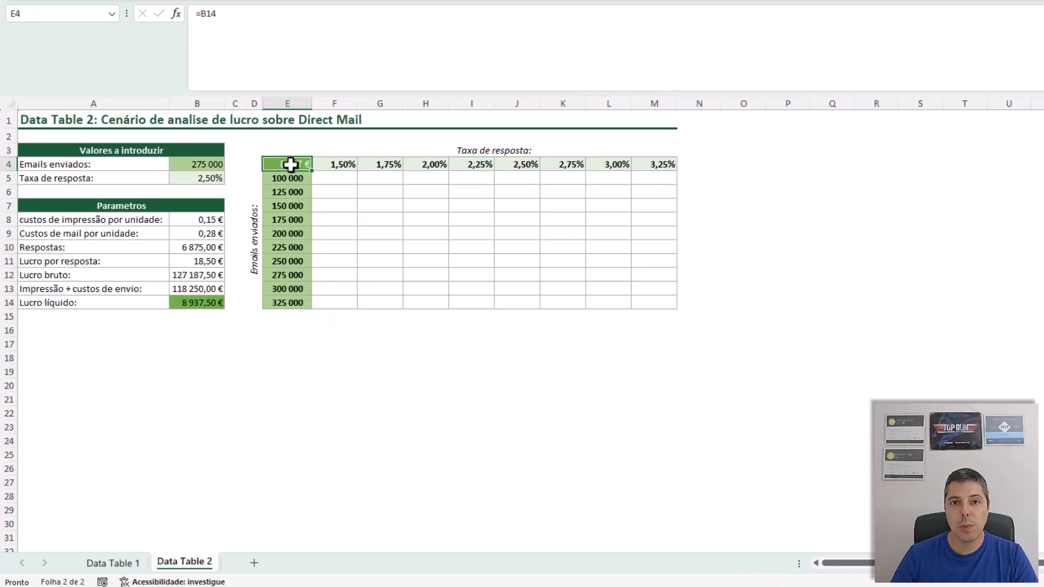
Create a two-variable Data Table over E4:M14 with B5 as the row input cell and B4 as the column input cell.
drag(289, 164, 625, 322)
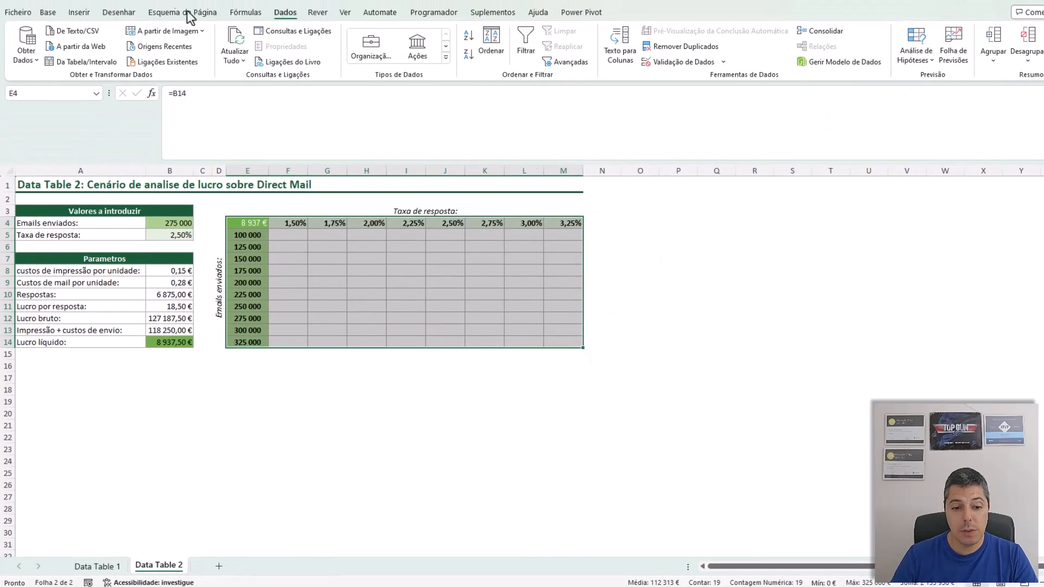
click(911, 57)
click(923, 114)
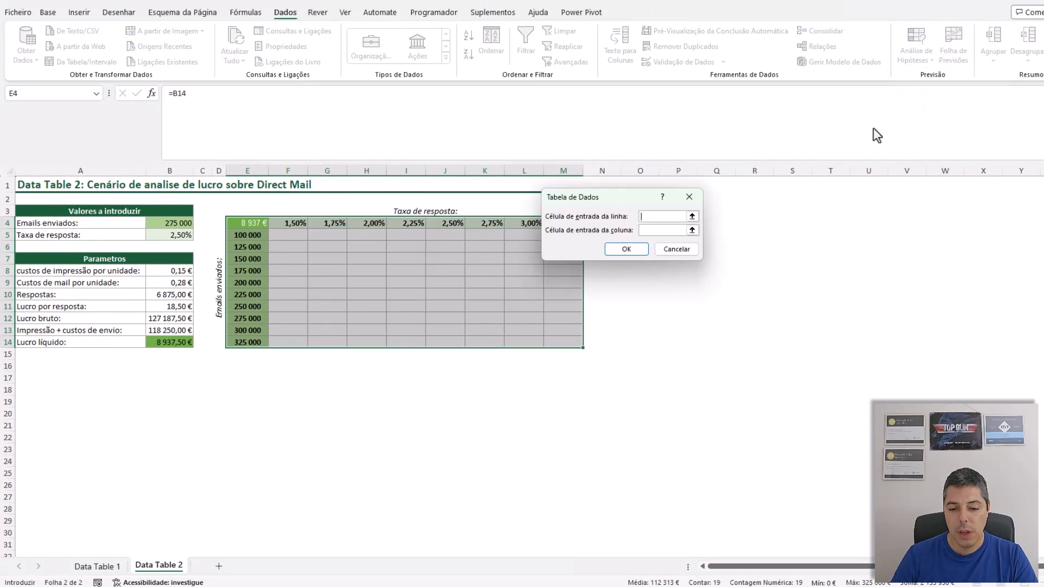
drag(618, 198, 387, 373)
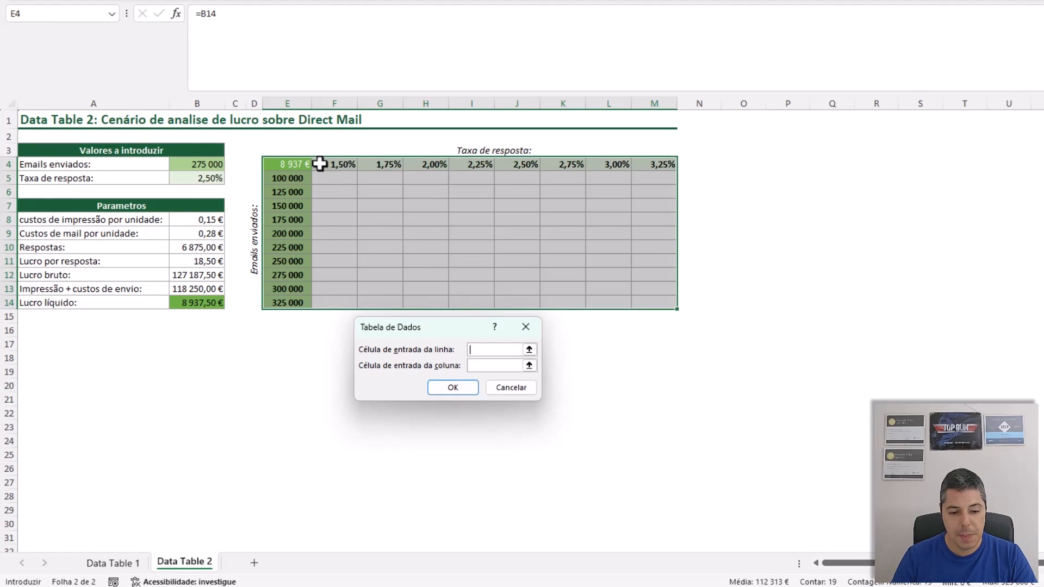
click(203, 180)
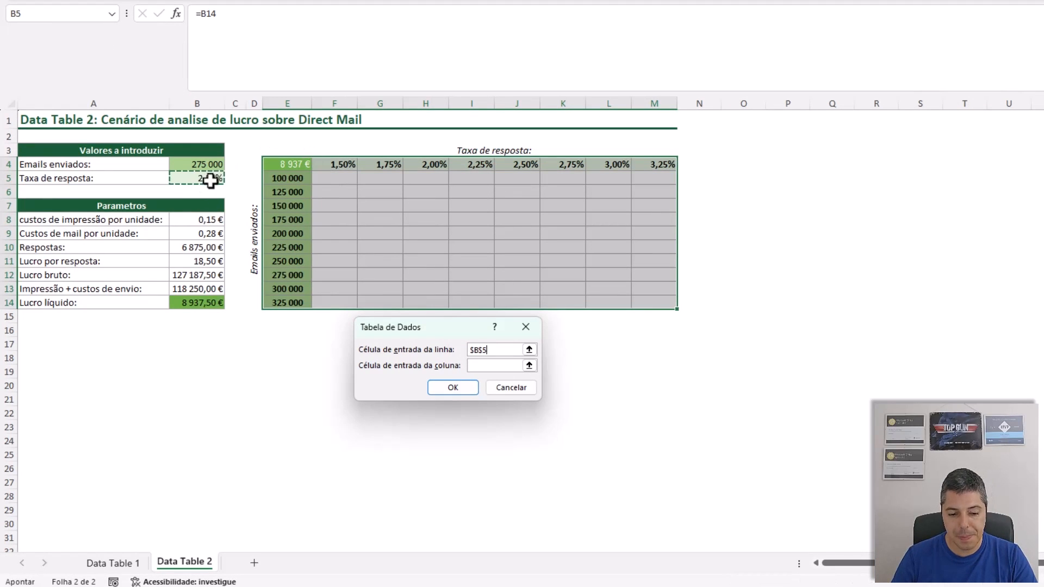
click(497, 366)
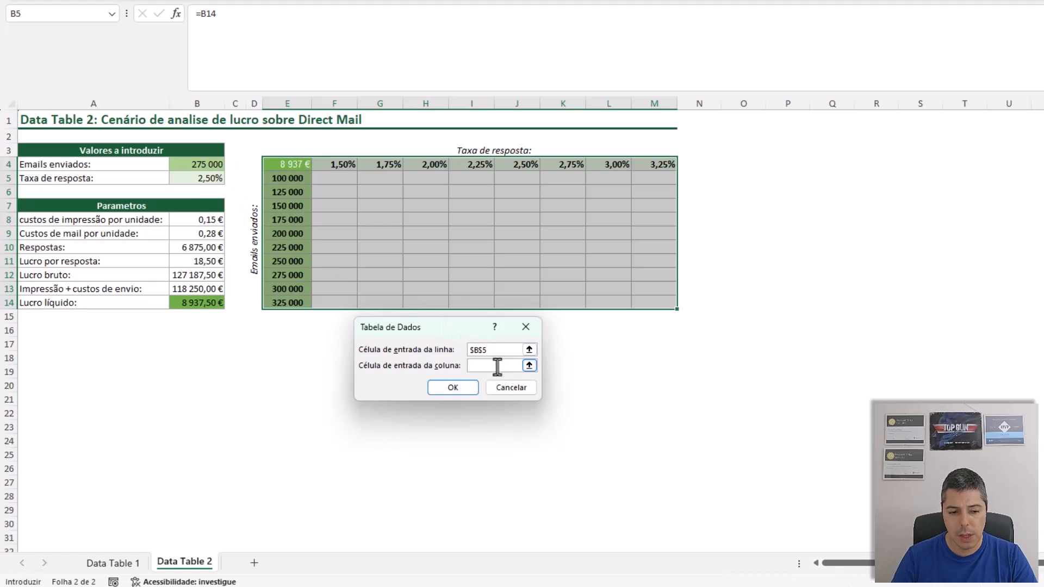
click(208, 163)
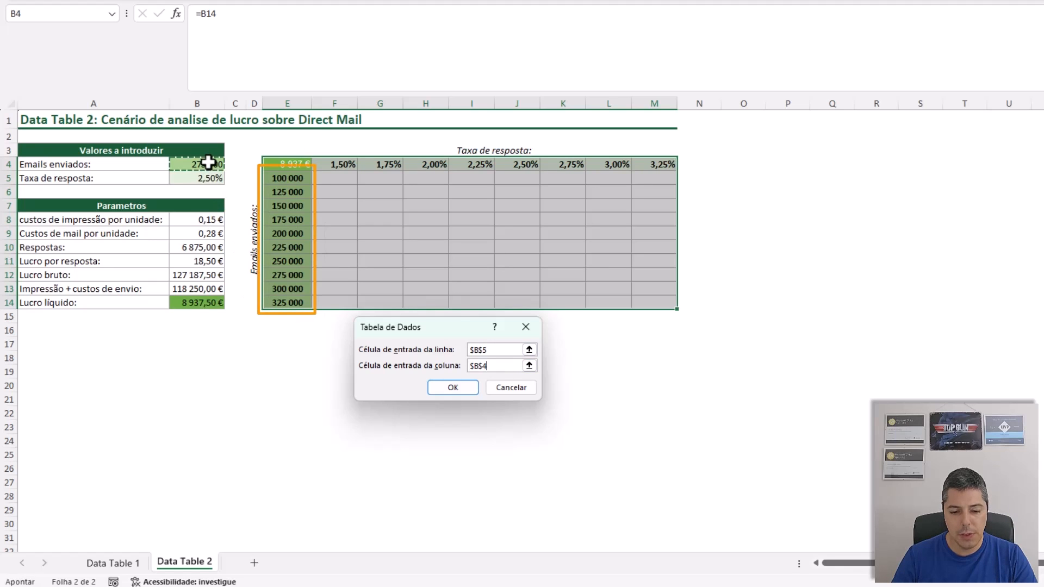
click(452, 388)
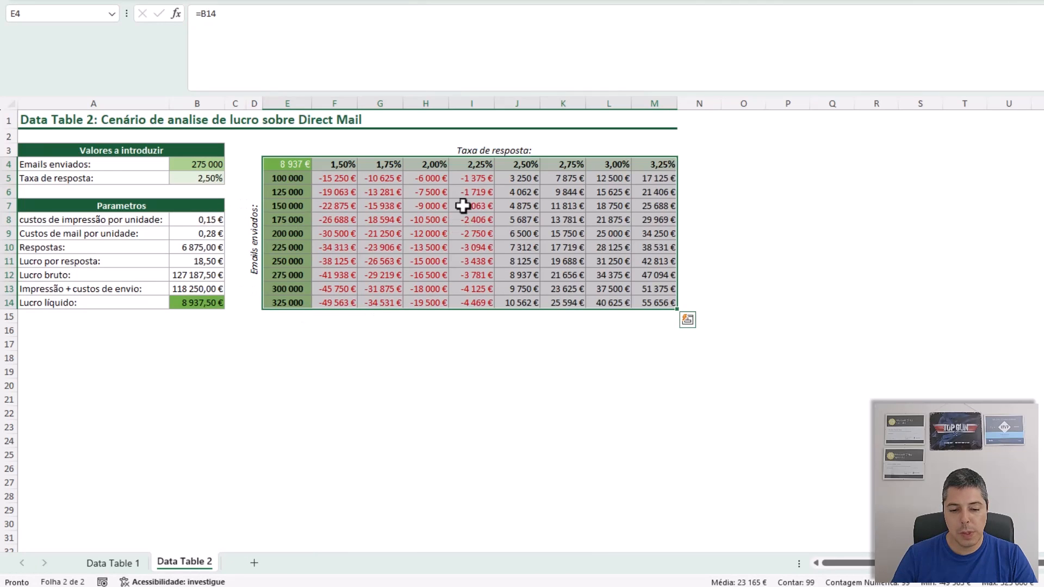
Review the net profit results in F5:M14 against the email quantities and response rates, including the 2,50% column.
click(490, 205)
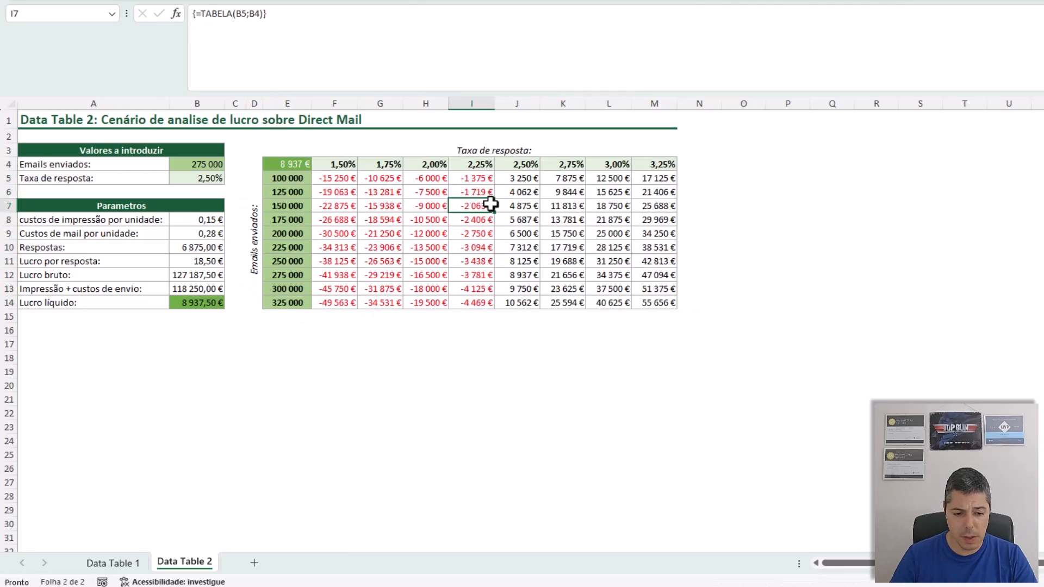
drag(296, 180, 289, 303)
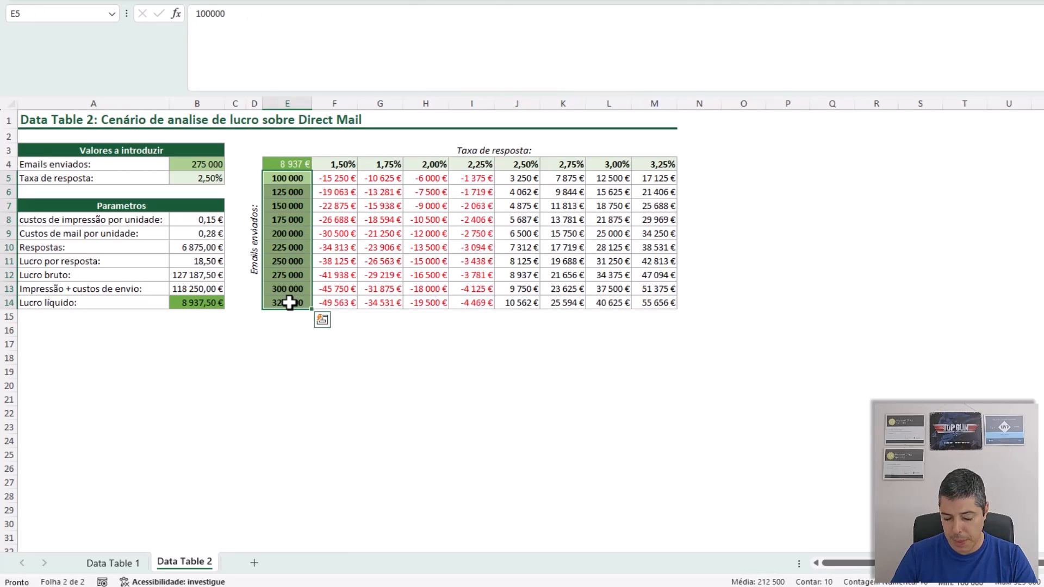
drag(337, 164, 648, 164)
drag(344, 176, 654, 302)
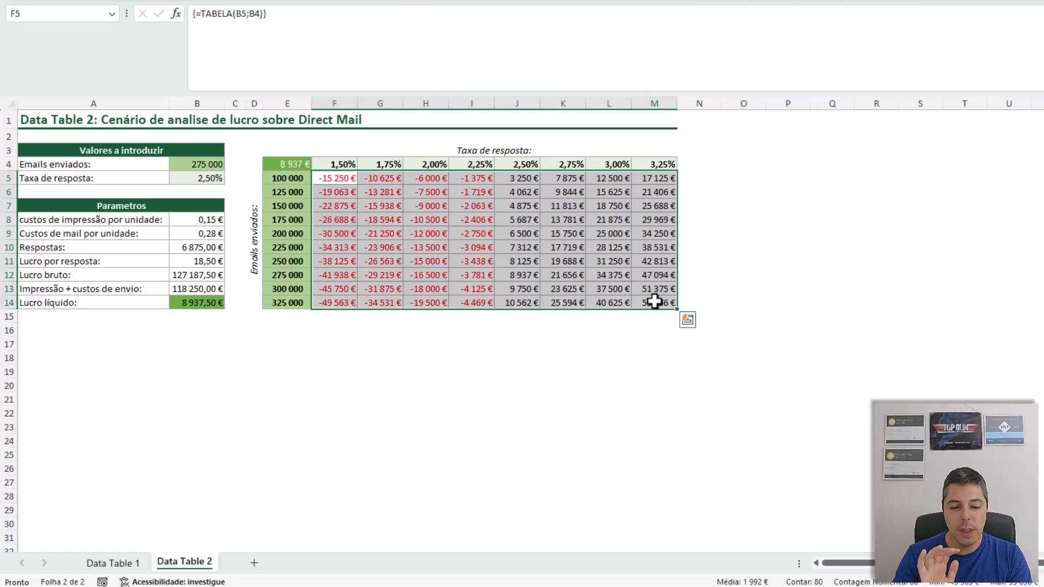
click(498, 235)
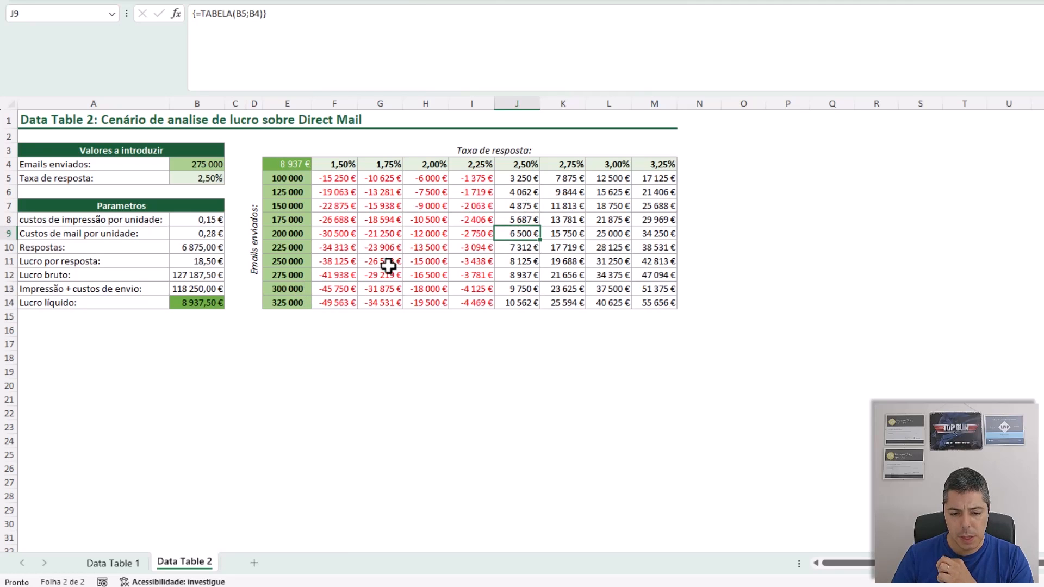
click(521, 178)
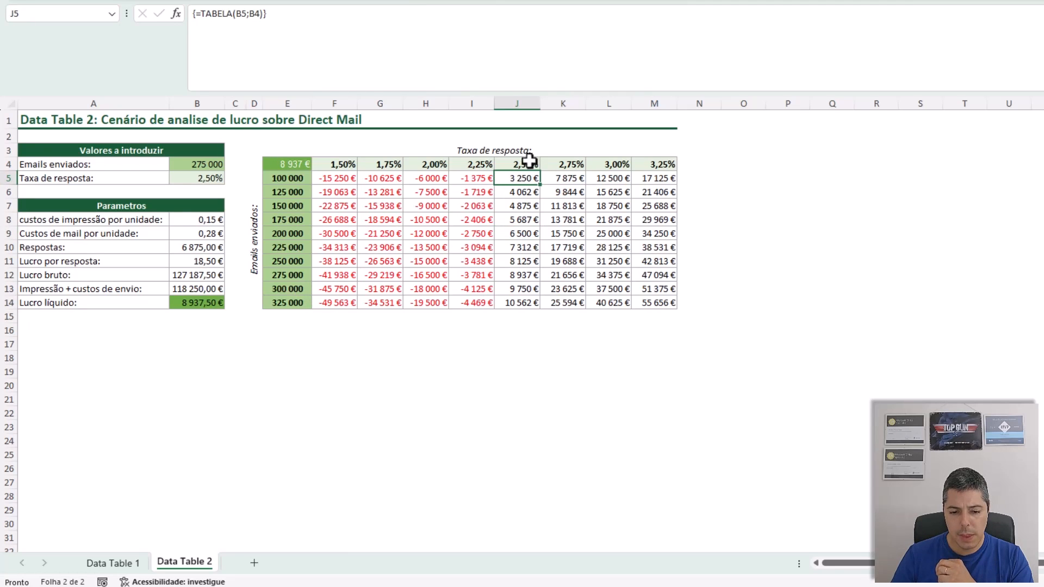